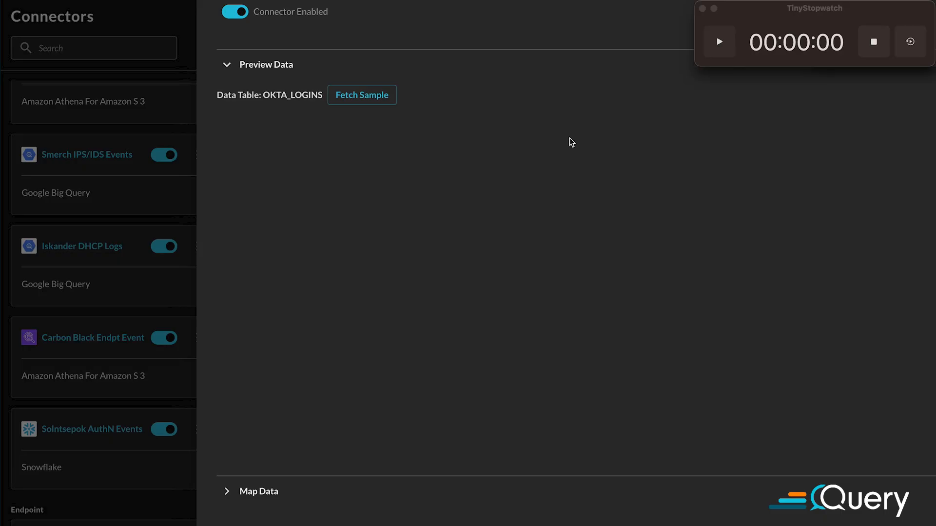
Fetch a sample of the OKTA_LOGINS data table to preview its records
{"action": "left_click", "coordinate": [376, 98]}
{"action": "scroll", "coordinate": [592, 265], "scroll_direction": "down", "scroll_amount": 8}
{"action": "scroll", "coordinate": [592, 266], "scroll_direction": "up", "scroll_amount": 8}
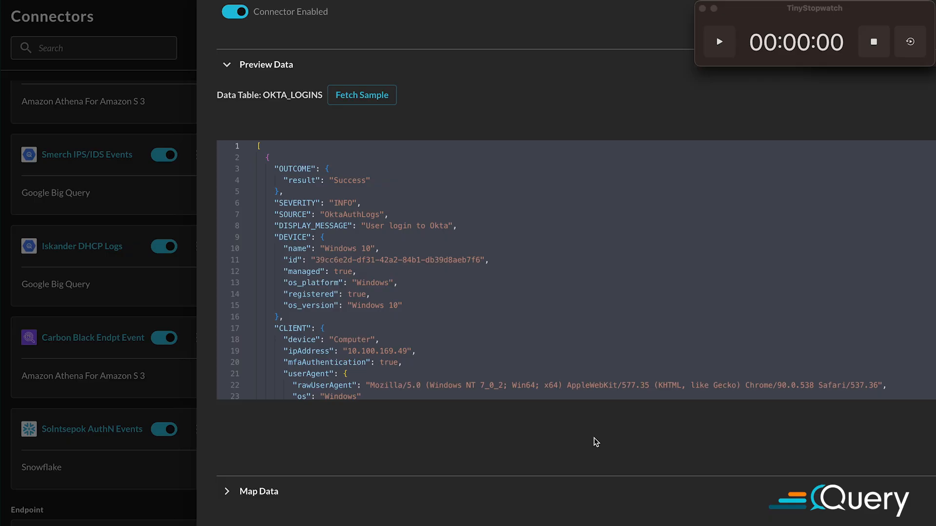
Expand the data mapping section and have an event class suggested for OKTA_LOGINS
{"action": "scroll", "coordinate": [594, 442], "scroll_direction": "down", "scroll_amount": 1}
{"action": "left_click", "coordinate": [329, 486]}
{"action": "scroll", "coordinate": [506, 428], "scroll_direction": "down", "scroll_amount": 5}
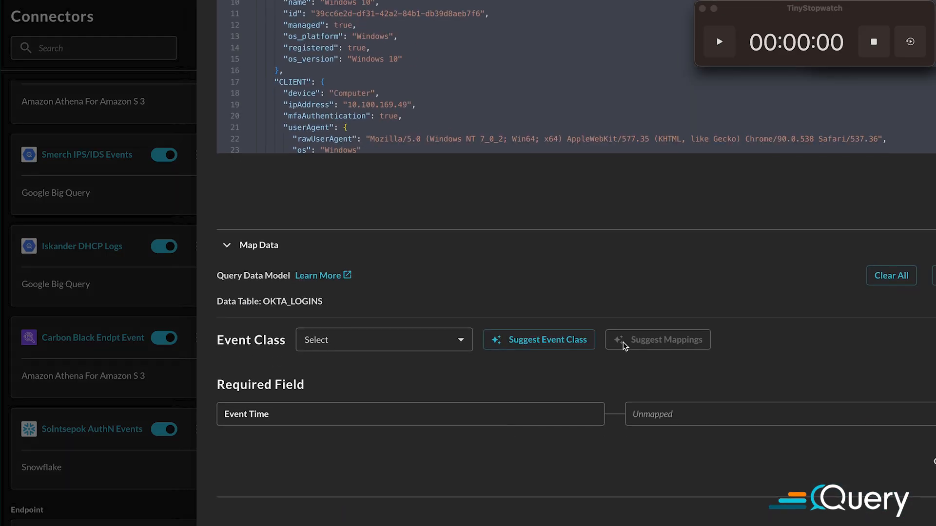
{"action": "left_click", "coordinate": [516, 346]}
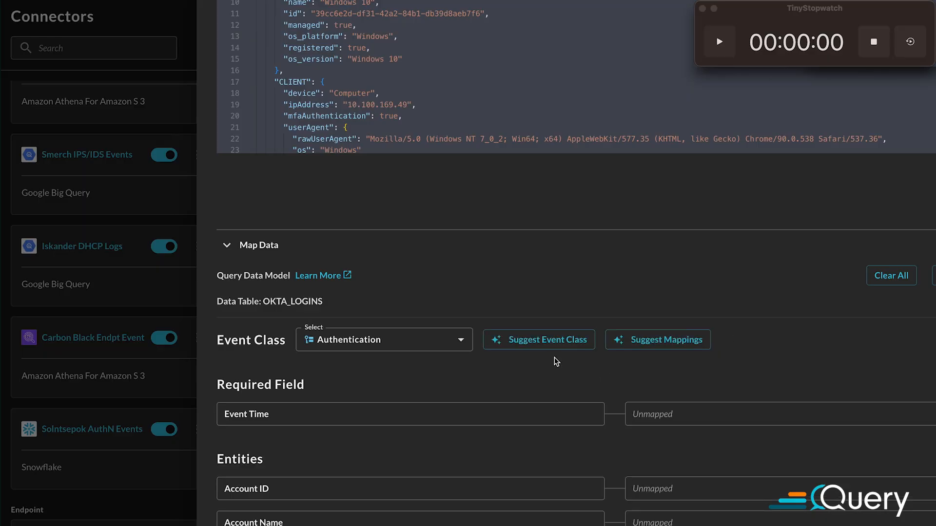
Start the stopwatch and generate suggested field mappings for the Authentication event class
{"action": "left_click", "coordinate": [717, 49]}
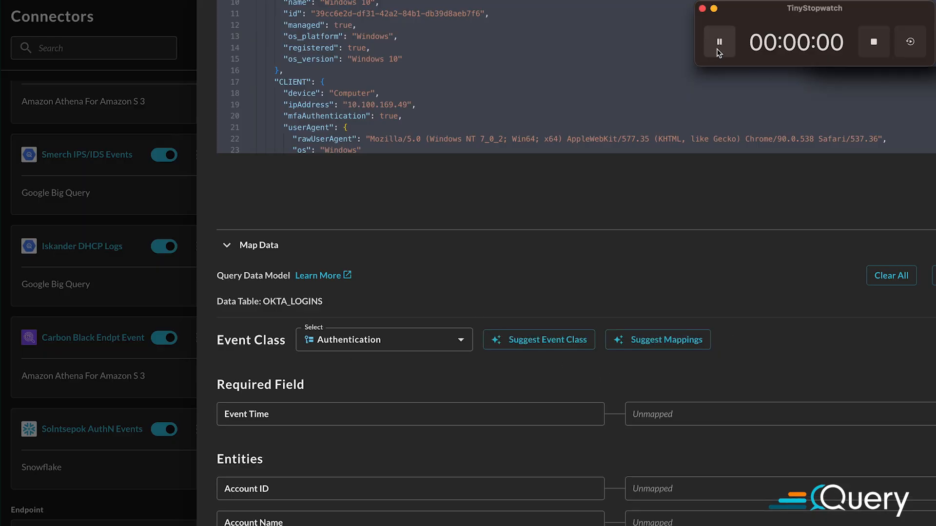
{"action": "scroll", "coordinate": [298, 384], "scroll_direction": "down", "scroll_amount": 1}
{"action": "left_click", "coordinate": [299, 383]}
{"action": "left_click", "coordinate": [679, 335]}
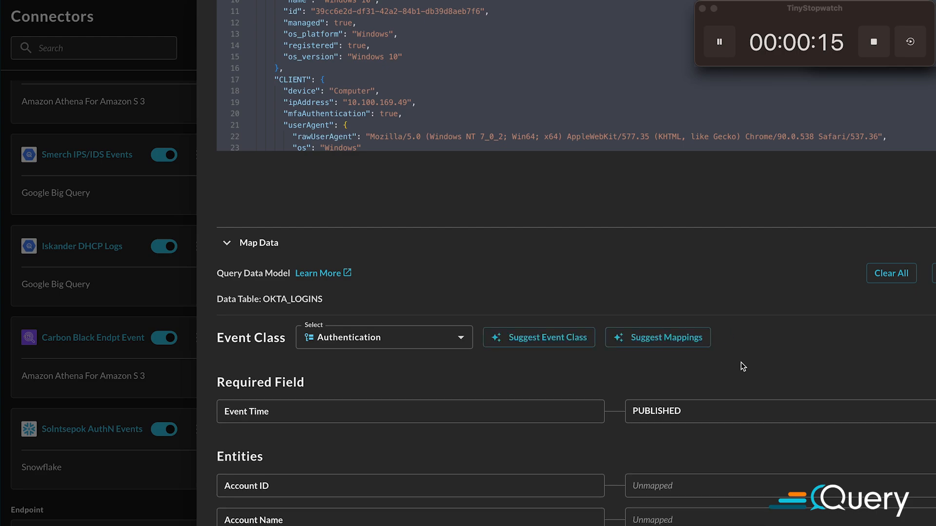
Check the suggested entity mappings and map the User Agent entity to CLIENT.userAgent.rawUserAgent
{"action": "scroll", "coordinate": [669, 374], "scroll_direction": "down", "scroll_amount": 1}
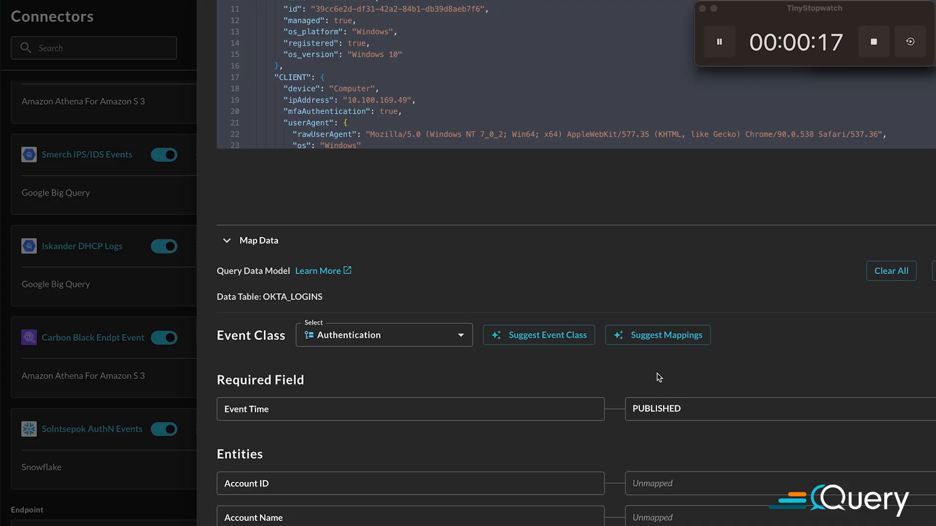
{"action": "scroll", "coordinate": [595, 379], "scroll_direction": "down", "scroll_amount": 3}
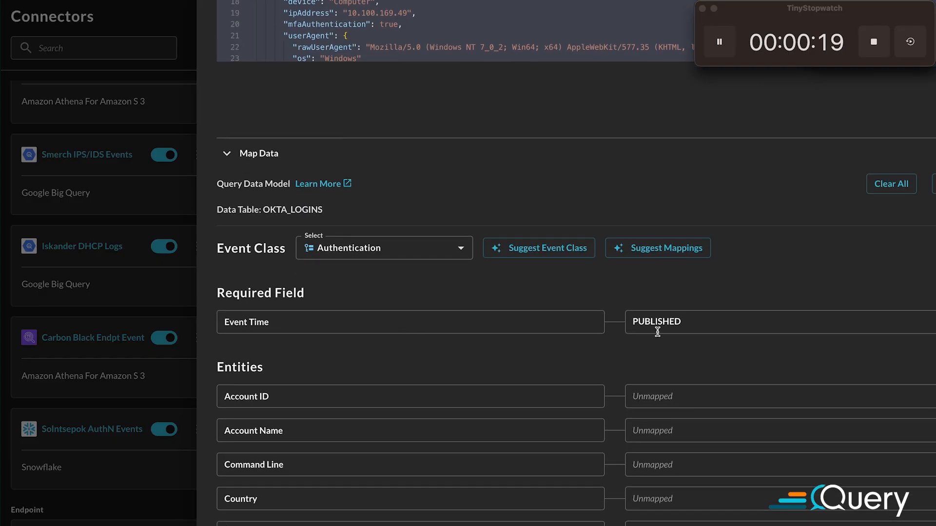
{"action": "scroll", "coordinate": [680, 329], "scroll_direction": "down", "scroll_amount": 1}
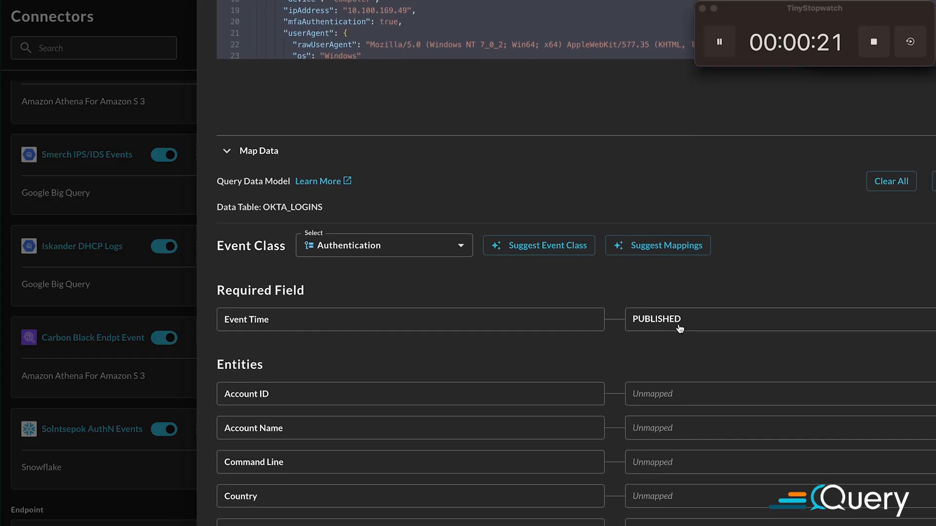
{"action": "scroll", "coordinate": [680, 329], "scroll_direction": "down", "scroll_amount": 10}
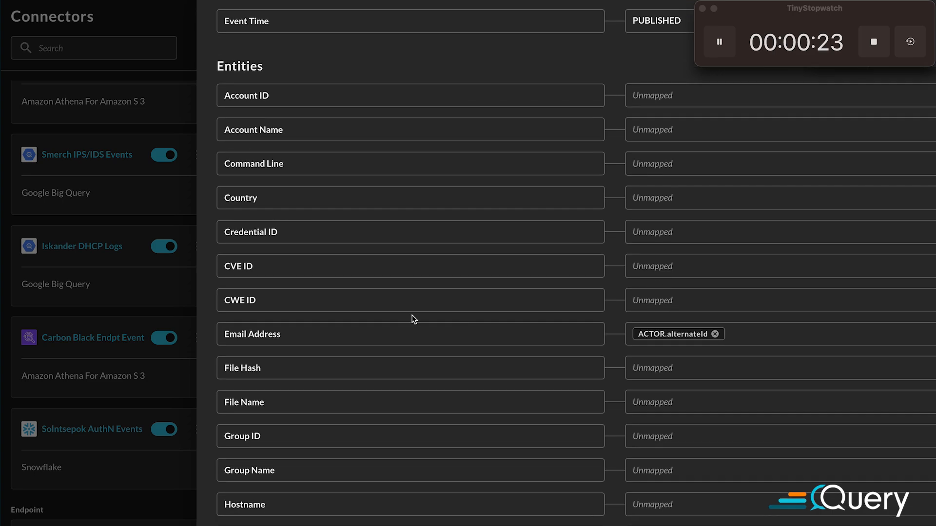
{"action": "scroll", "coordinate": [673, 335], "scroll_direction": "down", "scroll_amount": 1}
{"action": "scroll", "coordinate": [698, 340], "scroll_direction": "down", "scroll_amount": 5}
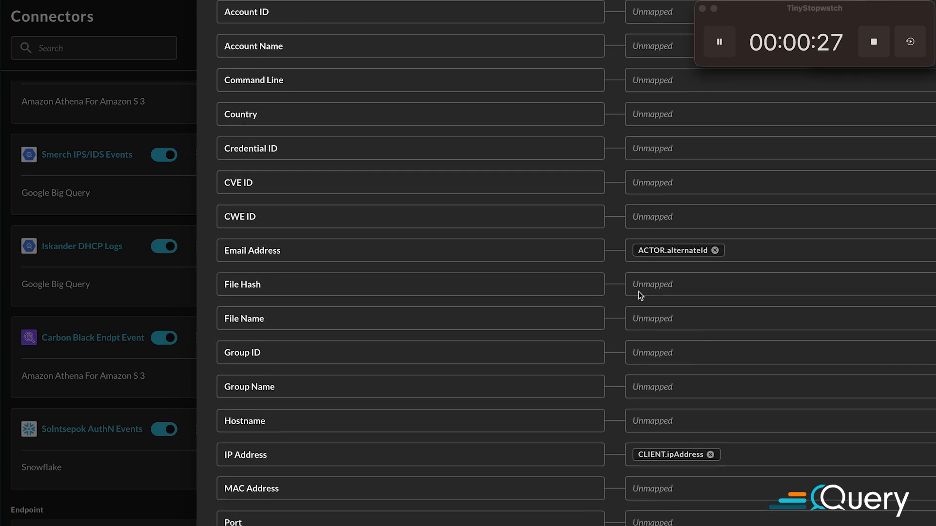
{"action": "scroll", "coordinate": [726, 395], "scroll_direction": "down", "scroll_amount": 15}
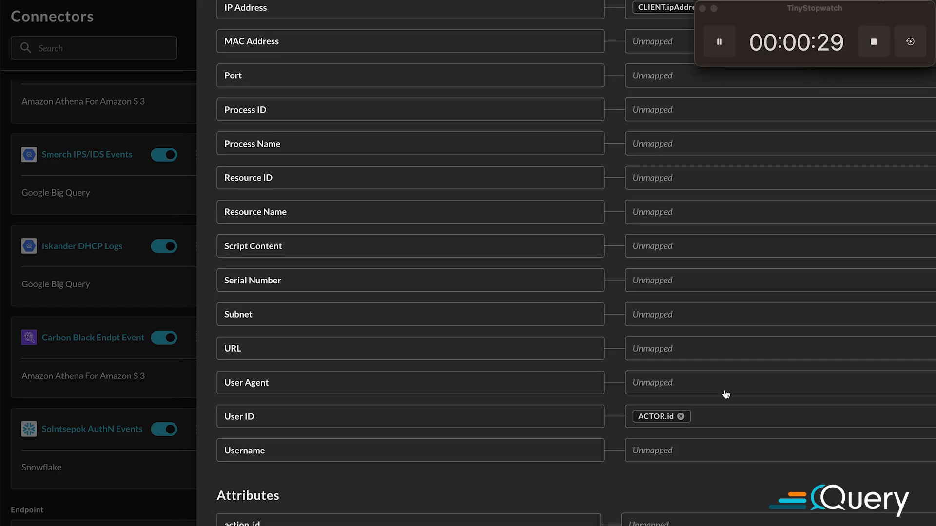
{"action": "left_click", "coordinate": [707, 369]}
{"action": "scroll", "coordinate": [770, 400], "scroll_direction": "down", "scroll_amount": 3}
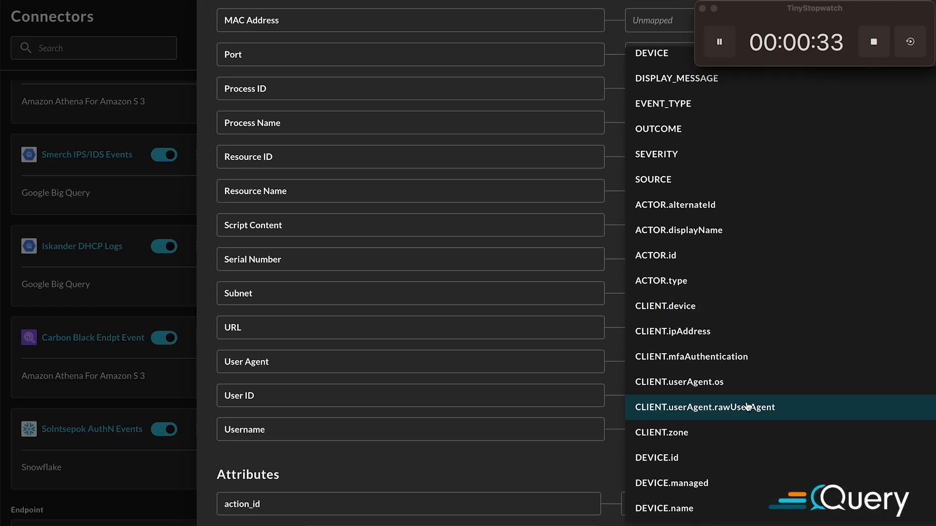
{"action": "key", "text": "Return"}
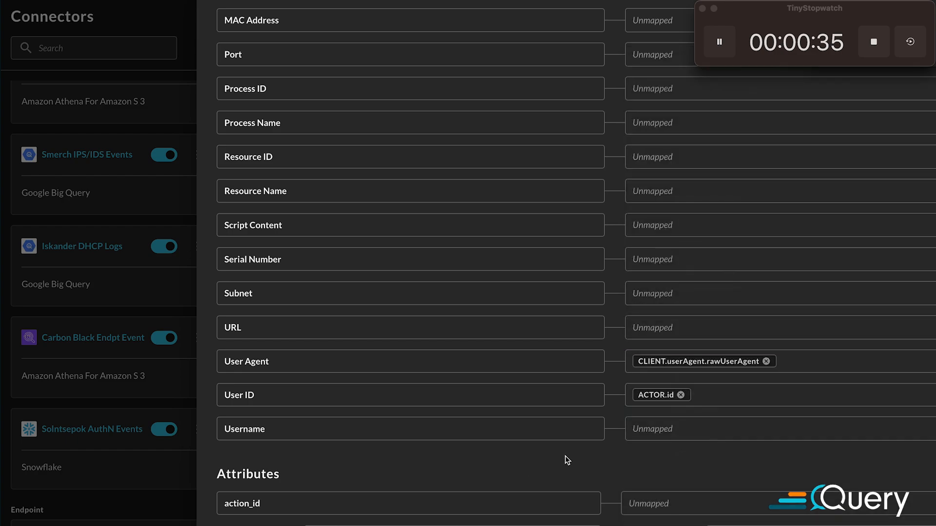
Map the activity_id attribute to the EVENT_TYPE source field
{"action": "scroll", "coordinate": [565, 456], "scroll_direction": "down", "scroll_amount": 10}
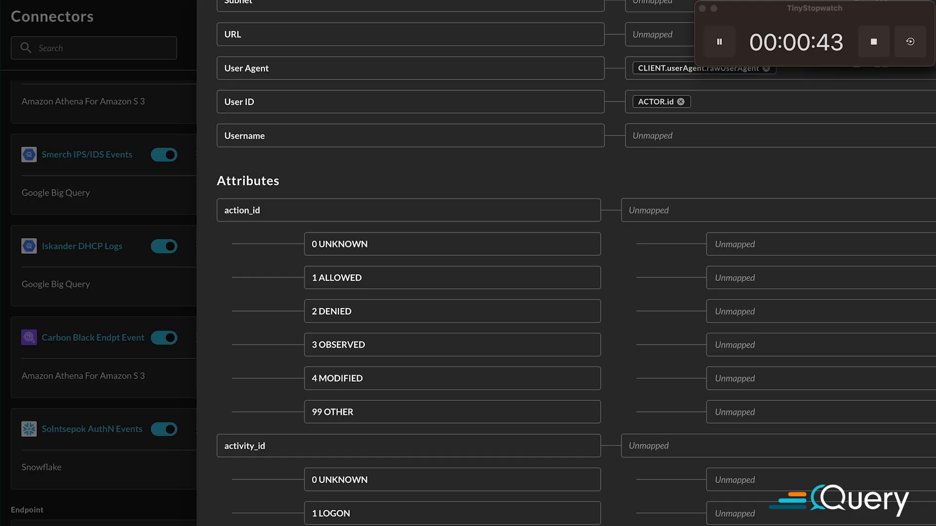
{"action": "scroll", "coordinate": [609, 372], "scroll_direction": "down", "scroll_amount": 2}
{"action": "scroll", "coordinate": [501, 291], "scroll_direction": "down", "scroll_amount": 4}
{"action": "left_click", "coordinate": [681, 161]}
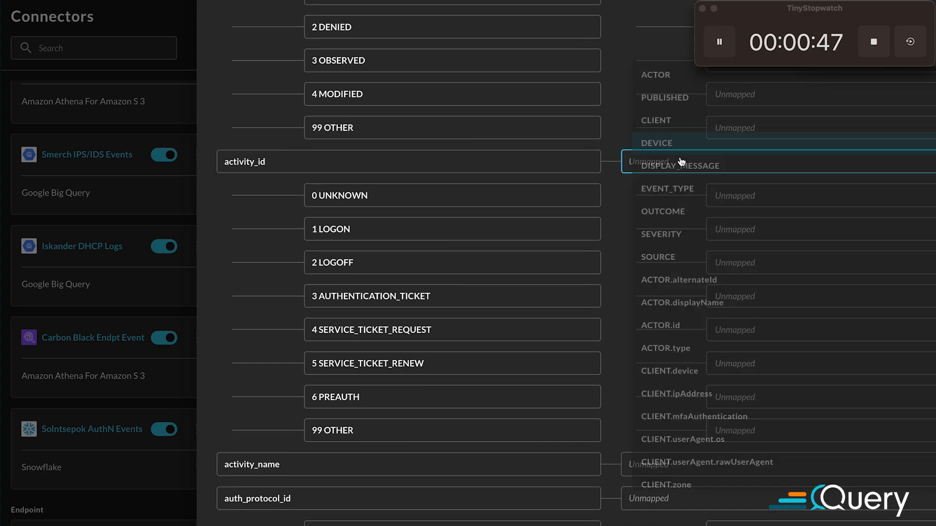
{"action": "left_click", "coordinate": [653, 188]}
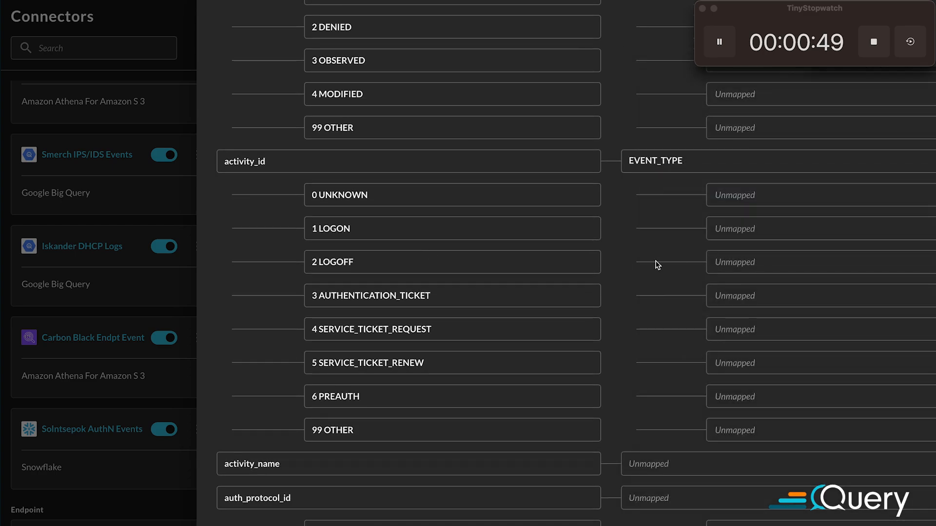
Paste the copied source value as the mapping for 1 LOGON under activity_id
{"action": "left_click", "coordinate": [762, 228]}
{"action": "type", "text": "user.authentication.auth"}
{"action": "key", "text": "Return"}
{"action": "left_click", "coordinate": [642, 282]}
Review the suggested attribute mappings from is_mfa and message through severity_id and status_id, including their enumerated values
{"action": "scroll", "coordinate": [642, 330], "scroll_direction": "down", "scroll_amount": 2}
{"action": "scroll", "coordinate": [641, 330], "scroll_direction": "down", "scroll_amount": 6}
{"action": "scroll", "coordinate": [602, 264], "scroll_direction": "down", "scroll_amount": 5}
{"action": "scroll", "coordinate": [602, 263], "scroll_direction": "down", "scroll_amount": 20}
{"action": "scroll", "coordinate": [604, 261], "scroll_direction": "down", "scroll_amount": 1}
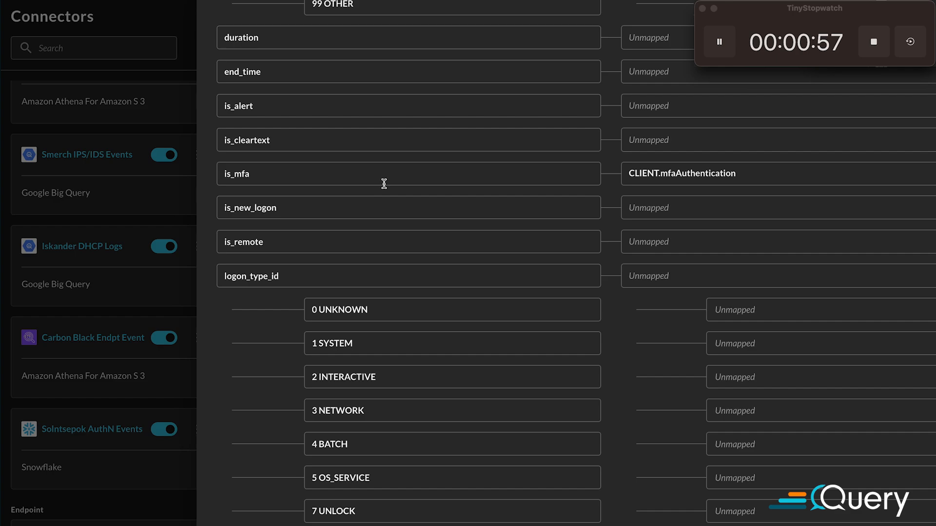
{"action": "scroll", "coordinate": [605, 255], "scroll_direction": "down", "scroll_amount": 20}
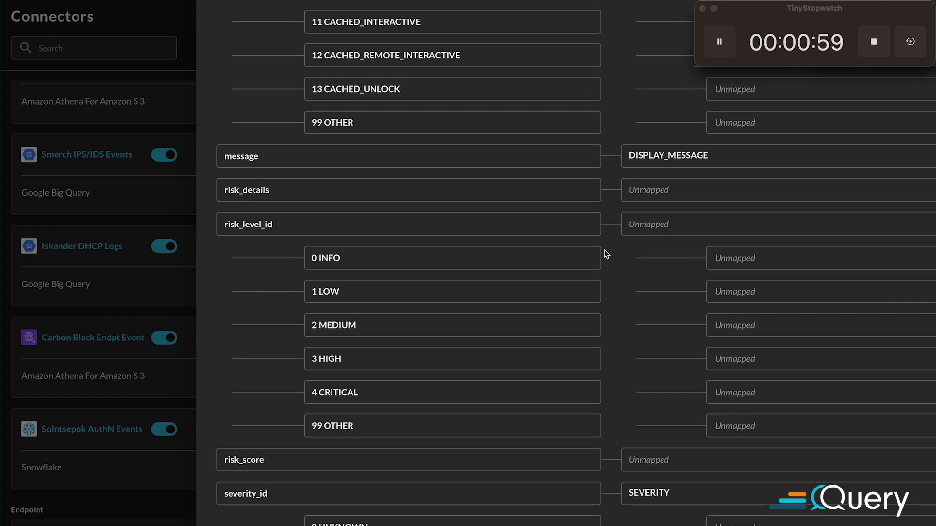
{"action": "scroll", "coordinate": [632, 310], "scroll_direction": "down", "scroll_amount": 3}
{"action": "scroll", "coordinate": [632, 310], "scroll_direction": "down", "scroll_amount": 10}
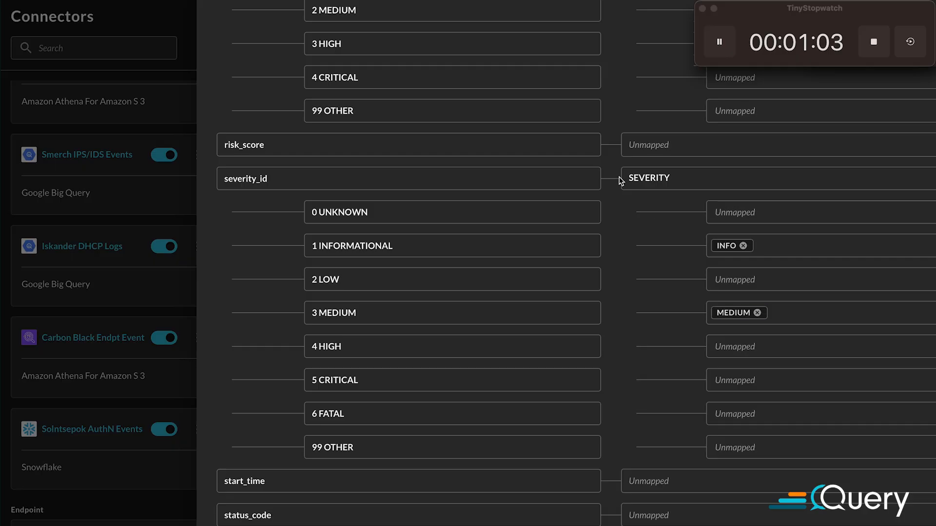
{"action": "scroll", "coordinate": [642, 197], "scroll_direction": "down", "scroll_amount": 2}
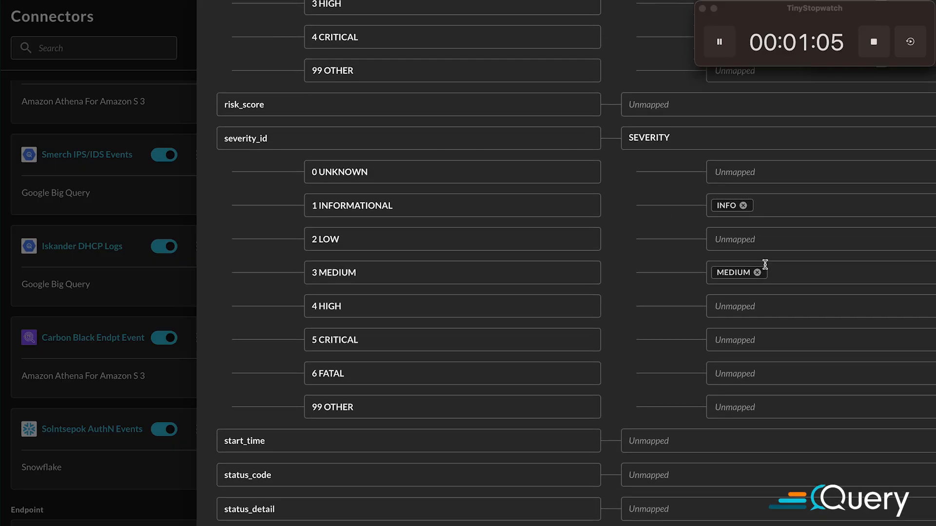
{"action": "scroll", "coordinate": [723, 278], "scroll_direction": "down", "scroll_amount": 5}
{"action": "scroll", "coordinate": [667, 245], "scroll_direction": "down", "scroll_amount": 10}
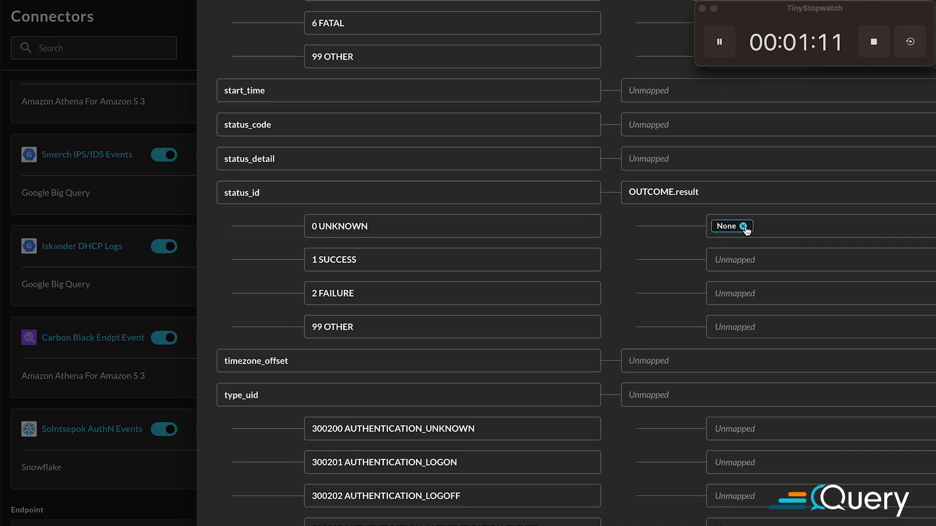
{"action": "scroll", "coordinate": [568, 291], "scroll_direction": "down", "scroll_amount": 4}
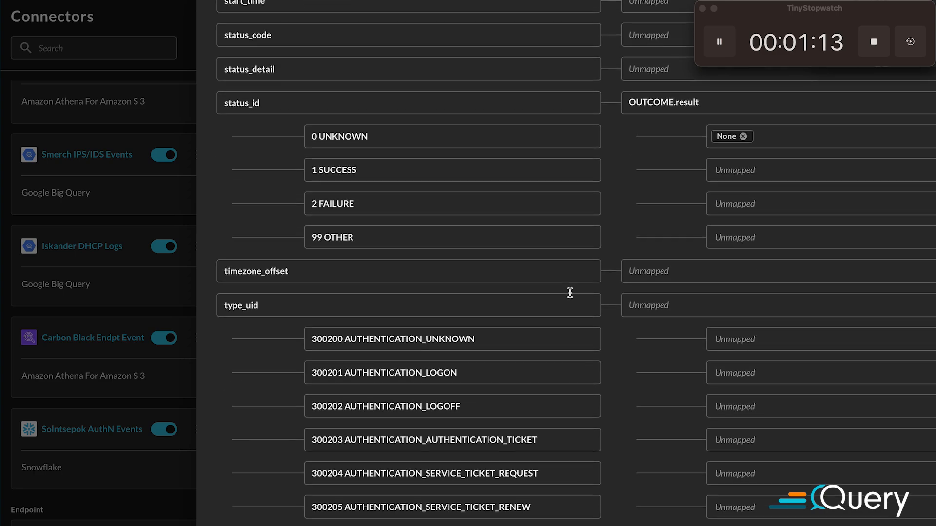
Map the status_detail attribute to OUTCOME.reason
{"action": "left_click", "coordinate": [689, 67]}
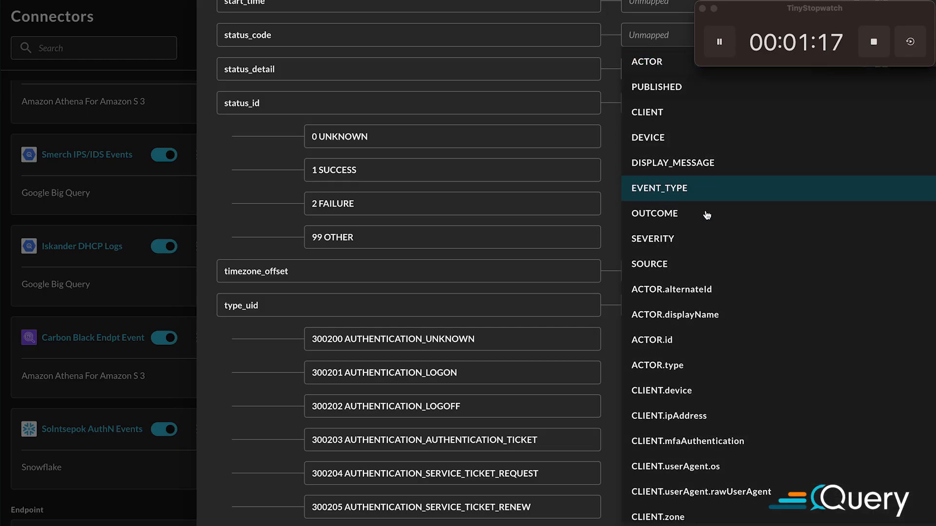
{"action": "scroll", "coordinate": [707, 244], "scroll_direction": "down", "scroll_amount": 4}
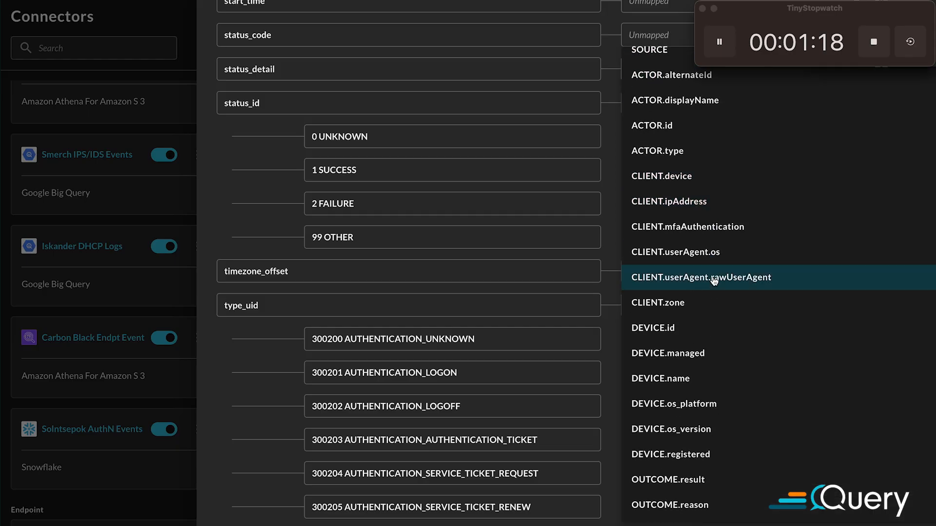
{"action": "left_click", "coordinate": [705, 506]}
Search the attributes for "actor.user" and review the suggested mappings of the email address, full name and uid
{"action": "scroll", "coordinate": [592, 195], "scroll_direction": "down", "scroll_amount": 10}
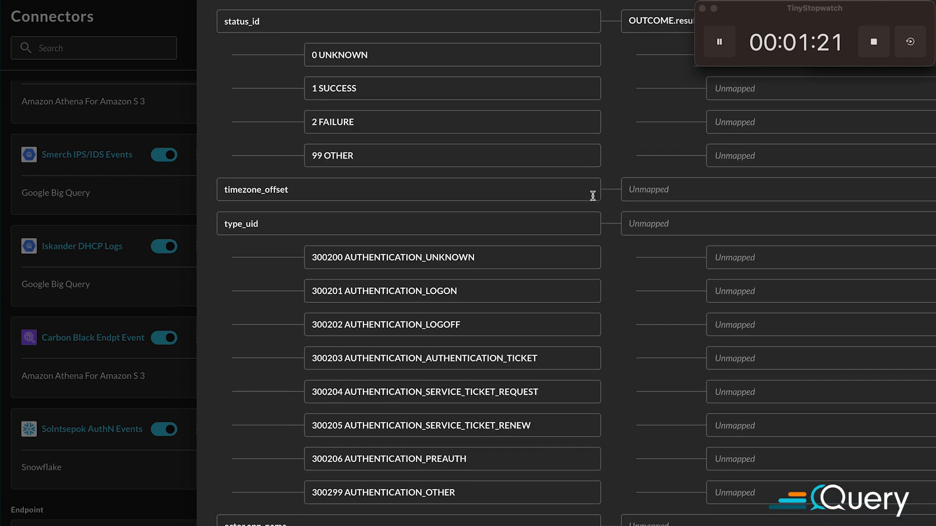
{"action": "scroll", "coordinate": [594, 200], "scroll_direction": "down", "scroll_amount": 15}
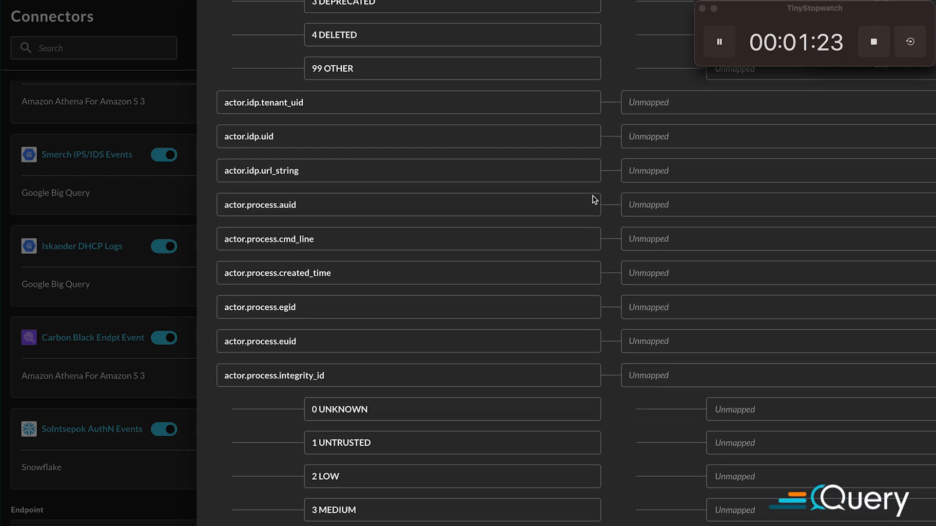
{"action": "key", "text": "super+f"}
{"action": "type", "text": "actor.user"}
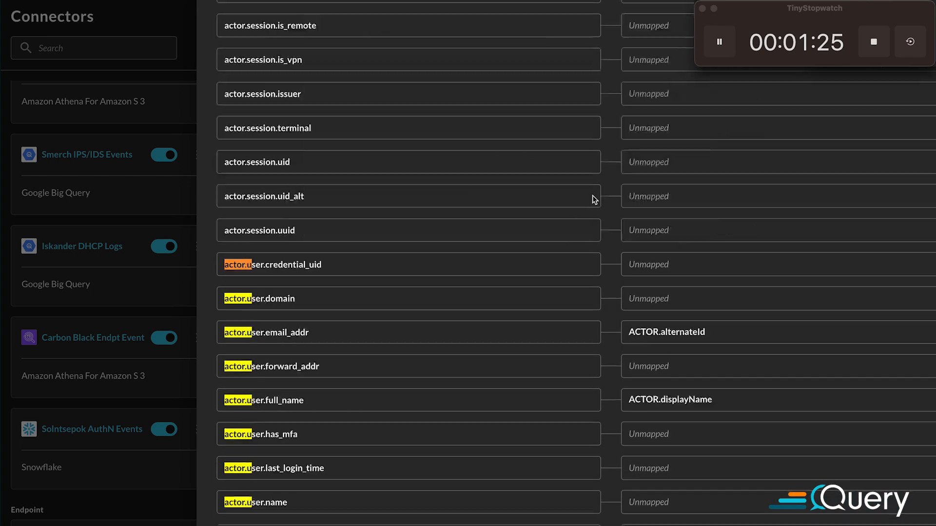
{"action": "scroll", "coordinate": [593, 252], "scroll_direction": "down", "scroll_amount": 1}
{"action": "scroll", "coordinate": [593, 251], "scroll_direction": "down", "scroll_amount": 2}
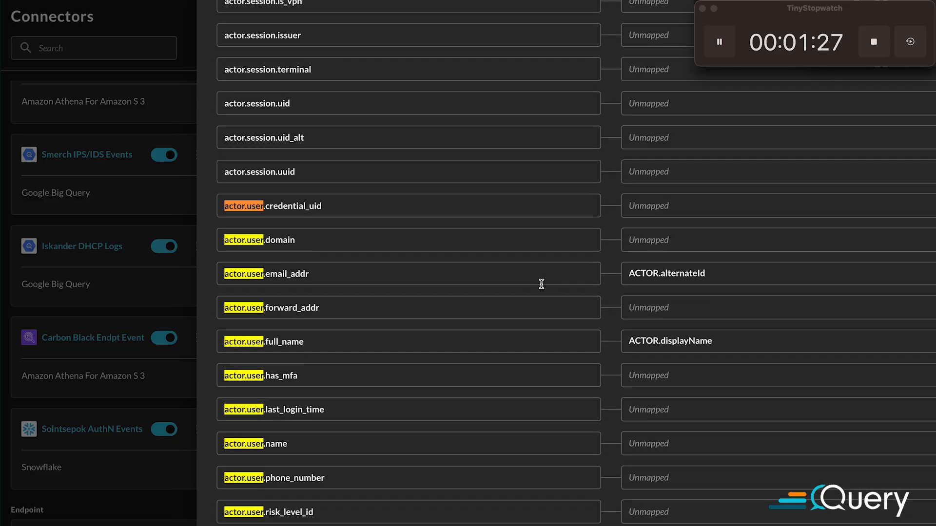
{"action": "scroll", "coordinate": [550, 279], "scroll_direction": "down", "scroll_amount": 8}
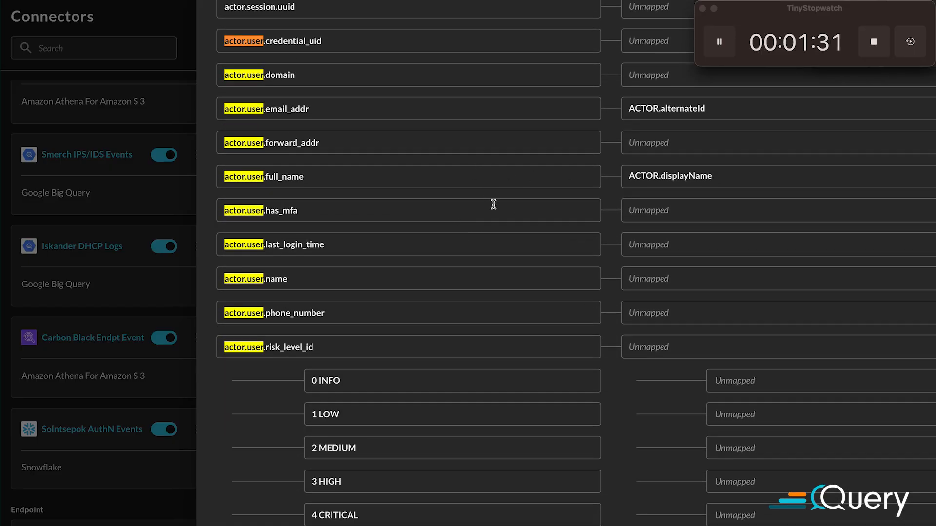
{"action": "scroll", "coordinate": [493, 203], "scroll_direction": "up", "scroll_amount": 1}
{"action": "scroll", "coordinate": [589, 236], "scroll_direction": "down", "scroll_amount": 15}
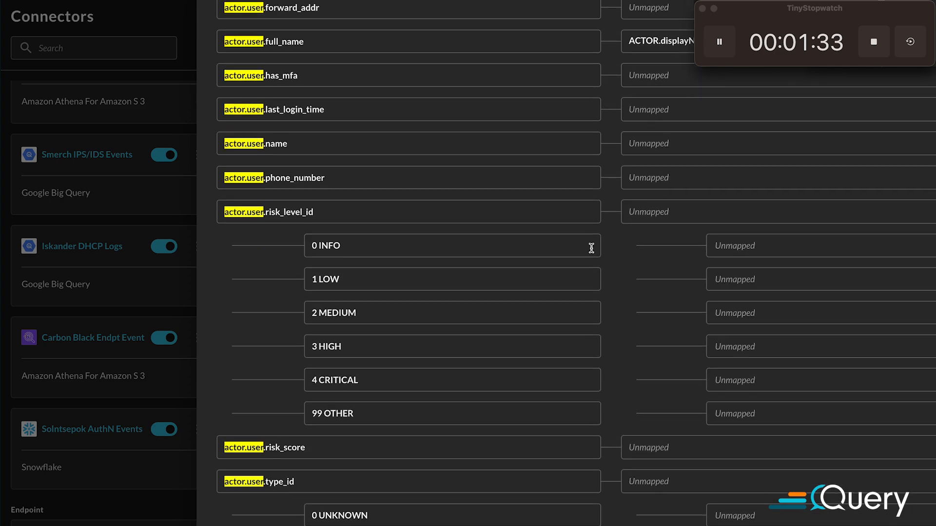
{"action": "scroll", "coordinate": [591, 248], "scroll_direction": "down", "scroll_amount": 14}
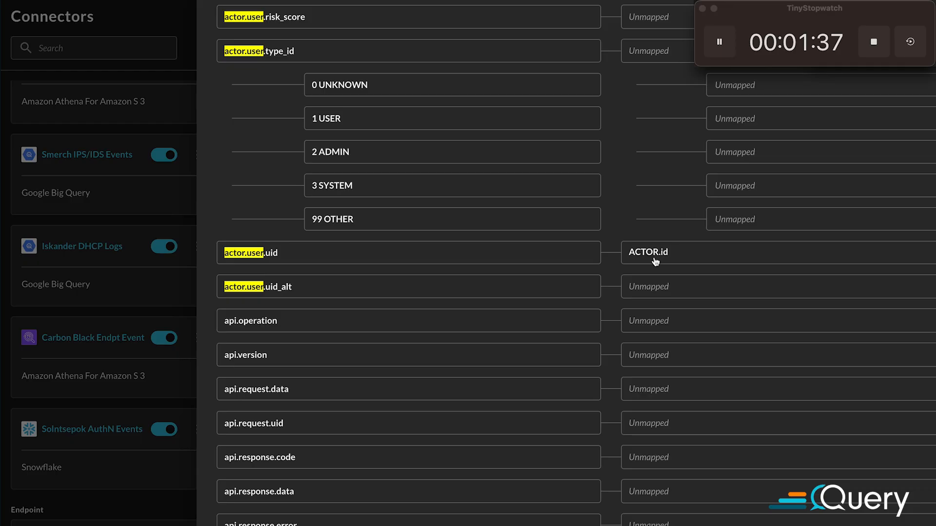
Search the attributes for "device." and map device.name to DEVICE.name
{"action": "scroll", "coordinate": [594, 244], "scroll_direction": "down", "scroll_amount": 1}
{"action": "key", "text": "super+f"}
{"action": "type", "text": "device."}
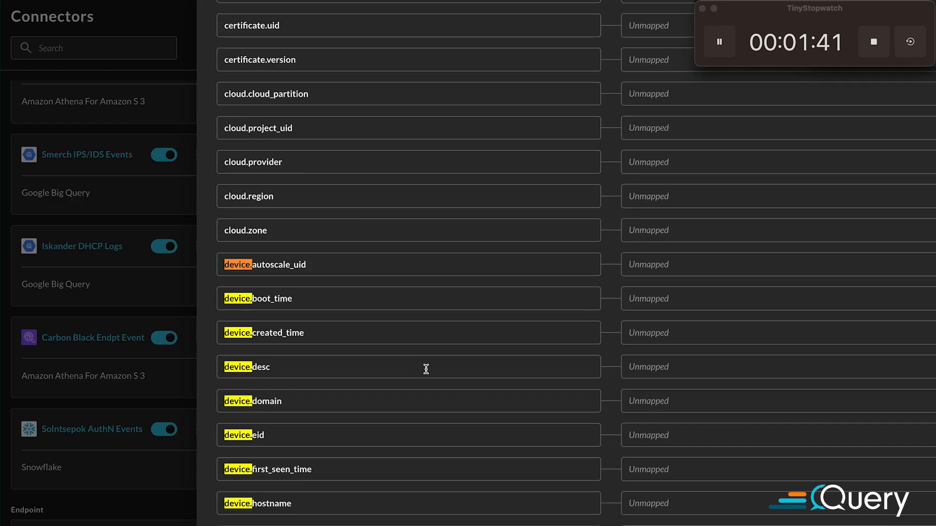
{"action": "scroll", "coordinate": [496, 287], "scroll_direction": "down", "scroll_amount": 7}
{"action": "scroll", "coordinate": [503, 291], "scroll_direction": "down", "scroll_amount": 10}
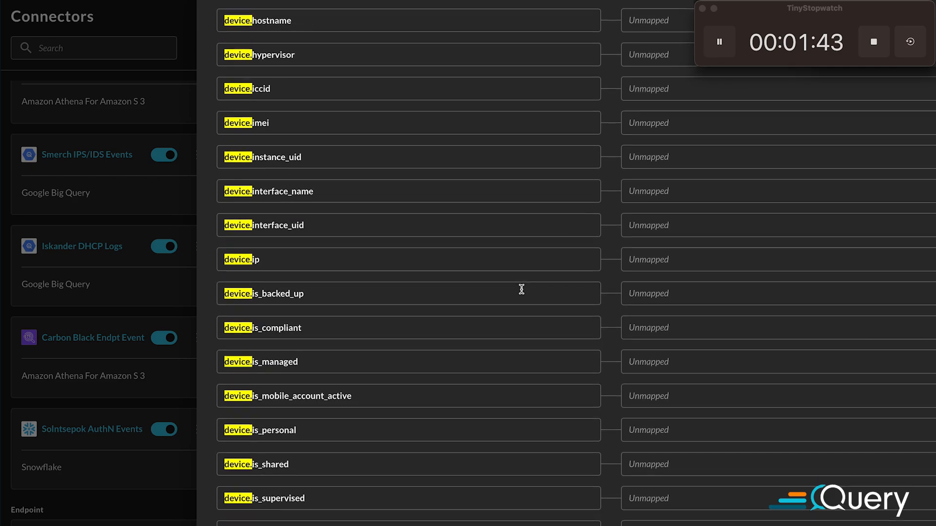
{"action": "scroll", "coordinate": [522, 289], "scroll_direction": "down", "scroll_amount": 1}
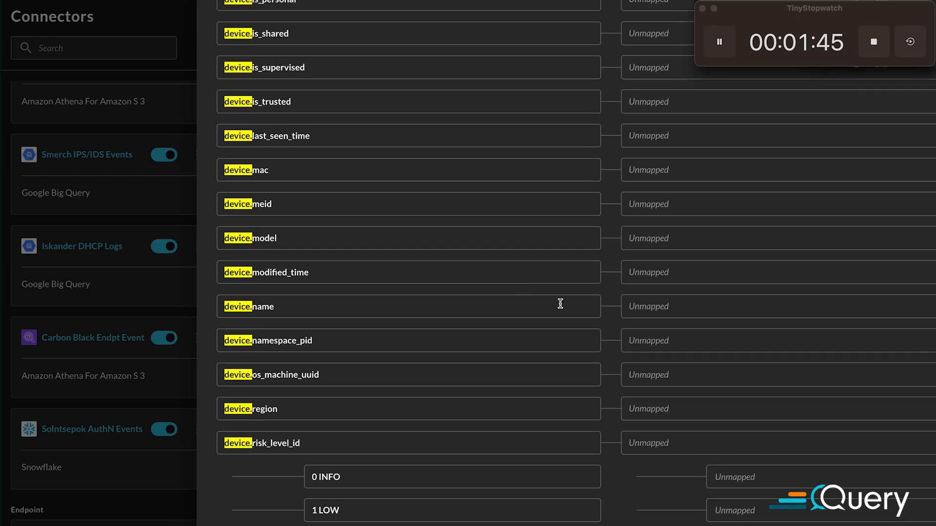
{"action": "left_click", "coordinate": [712, 307]}
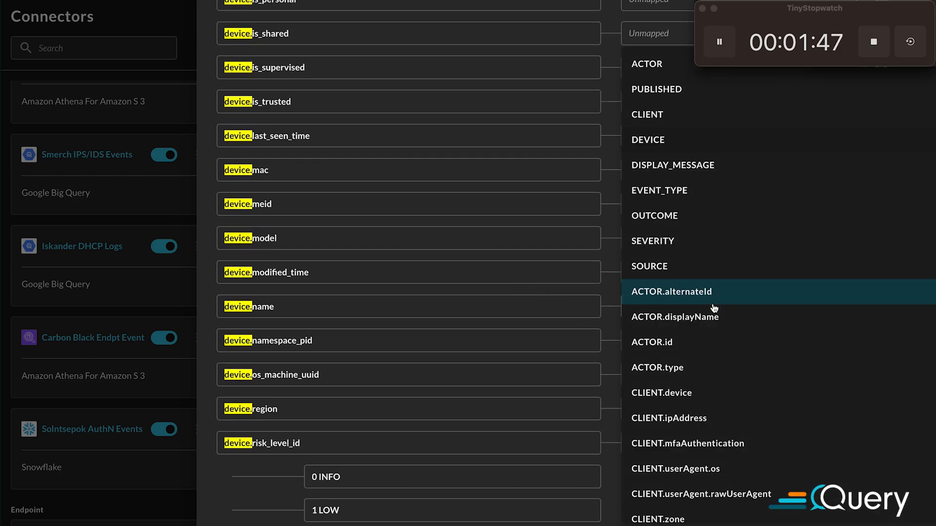
{"action": "scroll", "coordinate": [744, 298], "scroll_direction": "down", "scroll_amount": 5}
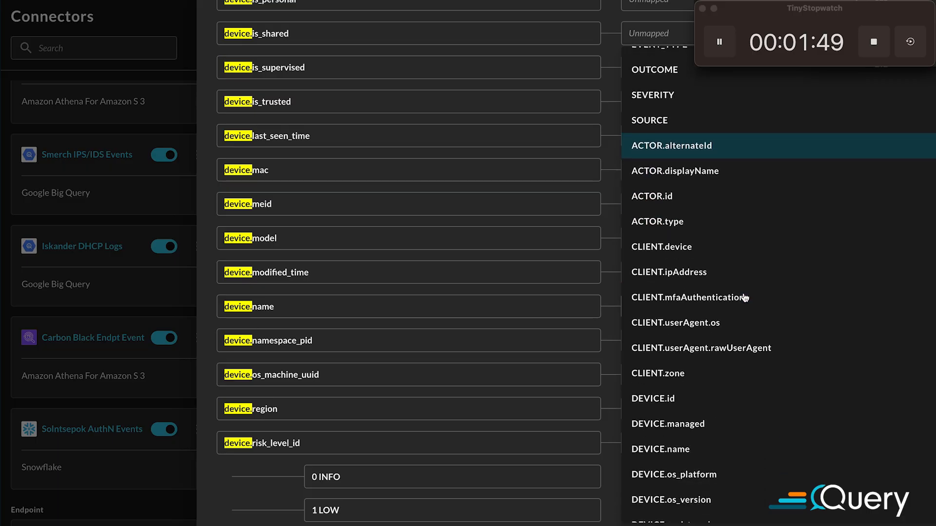
{"action": "left_click", "coordinate": [710, 378]}
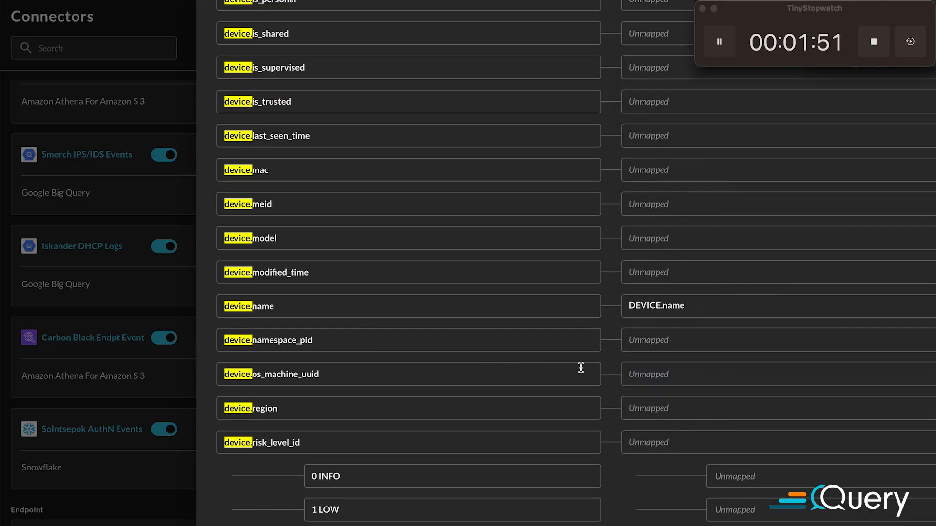
Map the device.is_managed attribute to DEVICE.managed
{"action": "scroll", "coordinate": [583, 359], "scroll_direction": "down", "scroll_amount": 2}
{"action": "scroll", "coordinate": [584, 359], "scroll_direction": "up", "scroll_amount": 4}
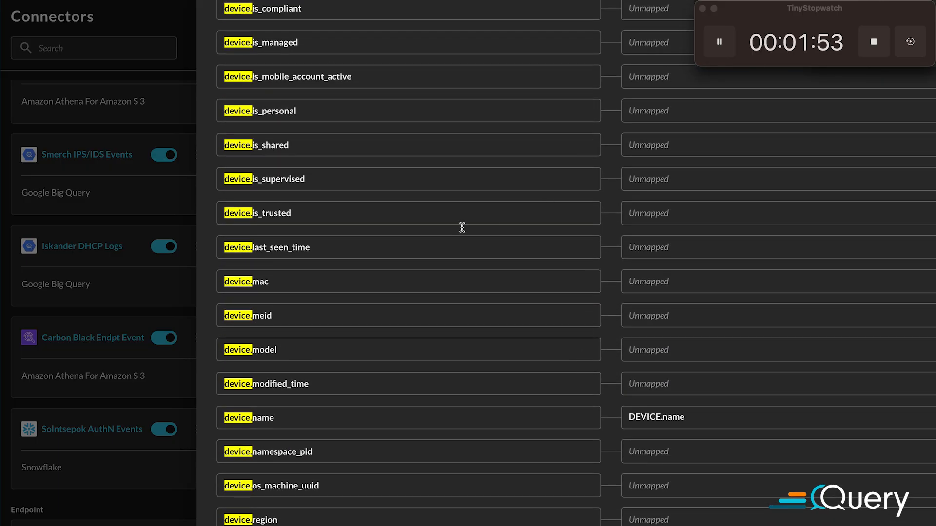
{"action": "scroll", "coordinate": [536, 236], "scroll_direction": "up", "scroll_amount": 3}
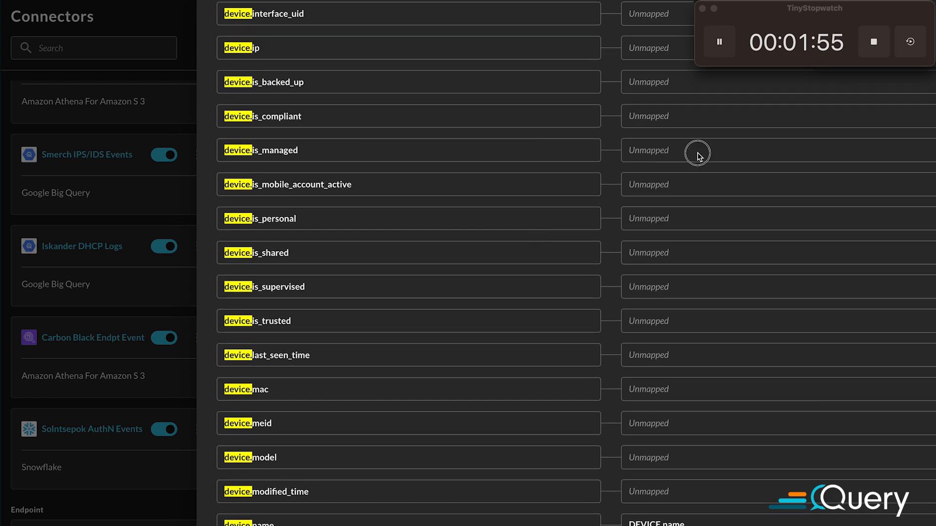
{"action": "left_click", "coordinate": [693, 153]}
{"action": "scroll", "coordinate": [714, 305], "scroll_direction": "down", "scroll_amount": 4}
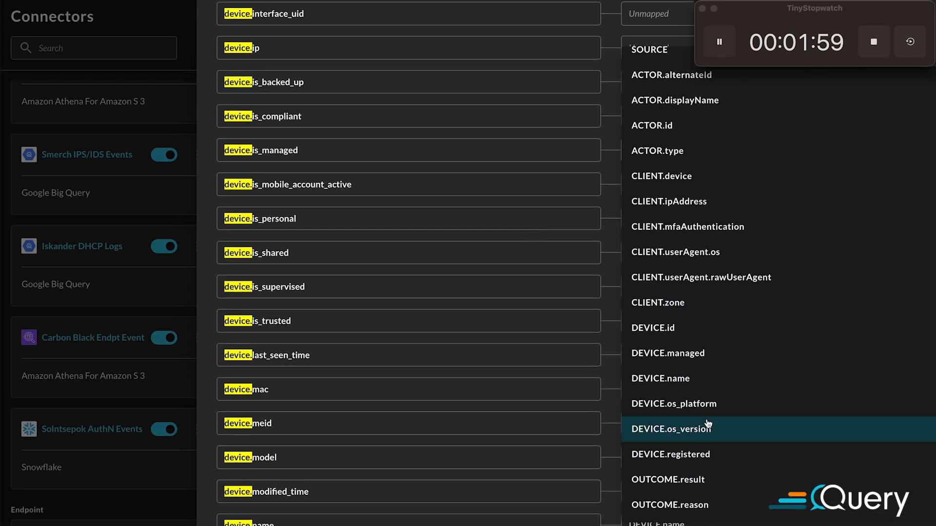
{"action": "left_click", "coordinate": [727, 353]}
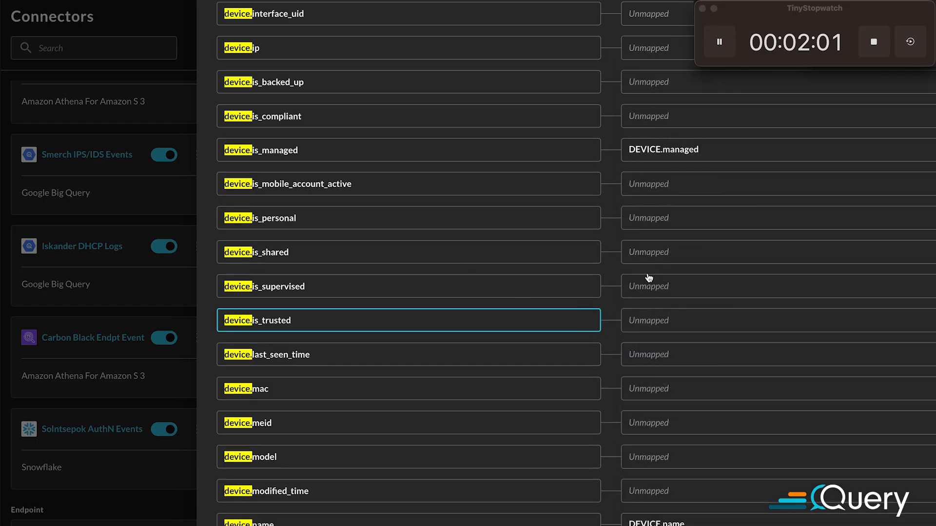
Map the device.type_id attribute to CLIENT.device
{"action": "scroll", "coordinate": [590, 337], "scroll_direction": "down", "scroll_amount": 12}
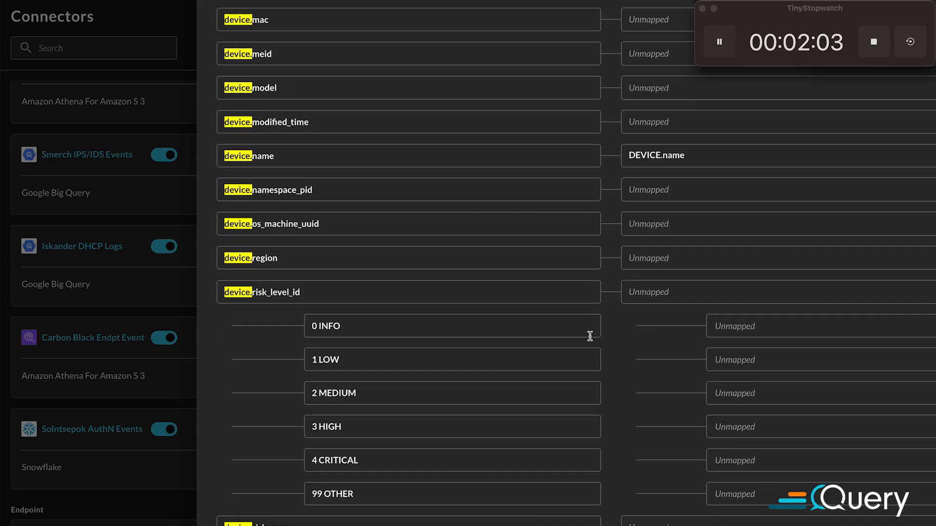
{"action": "scroll", "coordinate": [590, 336], "scroll_direction": "down", "scroll_amount": 12}
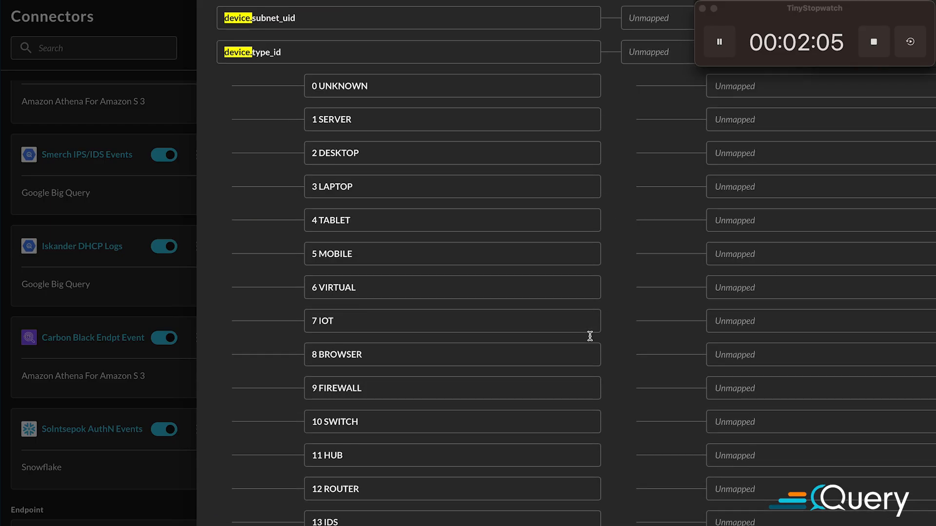
{"action": "scroll", "coordinate": [592, 340], "scroll_direction": "up", "scroll_amount": 9}
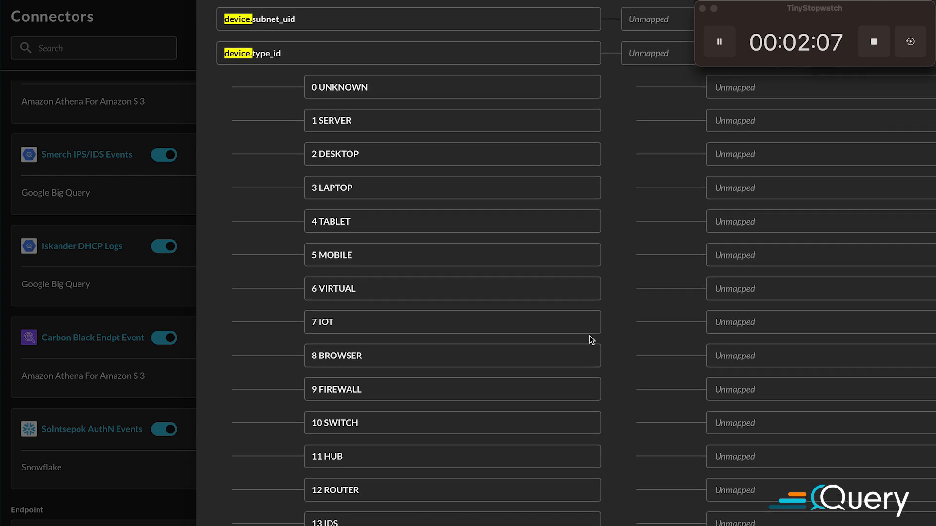
{"action": "left_click", "coordinate": [695, 157]}
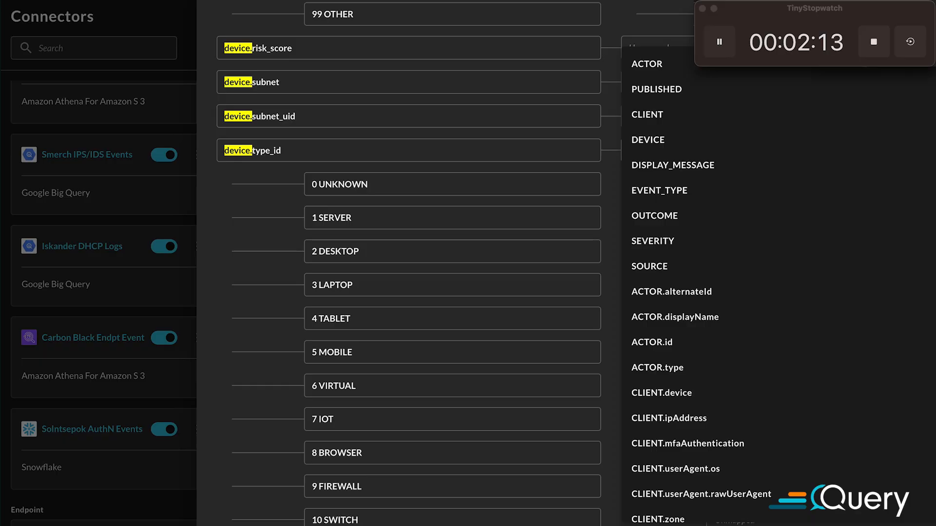
{"action": "scroll", "coordinate": [754, 374], "scroll_direction": "down", "scroll_amount": 1}
{"action": "scroll", "coordinate": [754, 375], "scroll_direction": "down", "scroll_amount": 5}
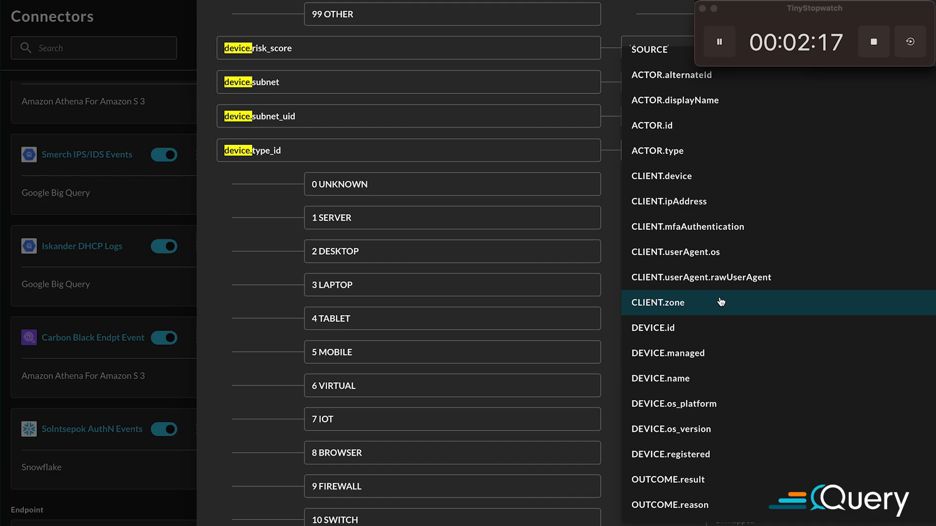
{"action": "scroll", "coordinate": [721, 302], "scroll_direction": "up", "scroll_amount": 5}
{"action": "left_click", "coordinate": [727, 396]}
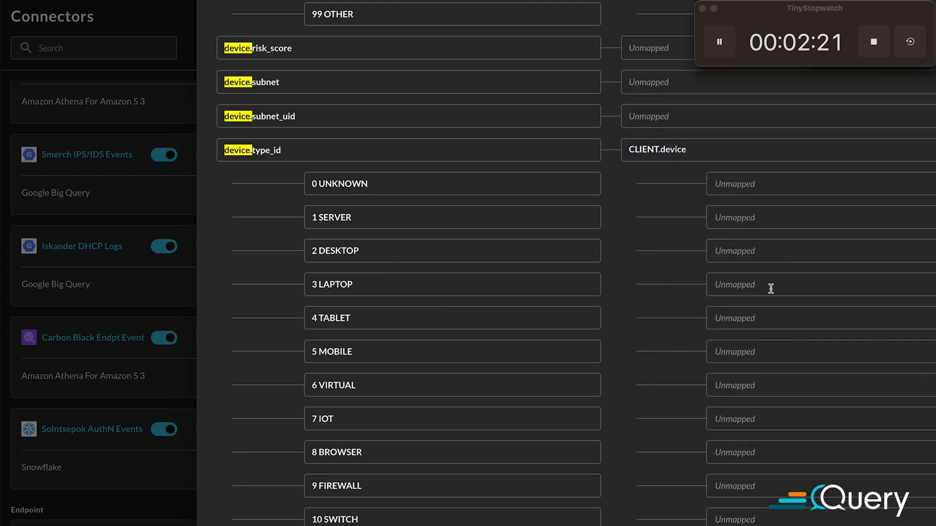
Enter "Computer" as the source value for 3 LAPTOP under device.type_id
{"action": "left_click", "coordinate": [785, 289]}
{"action": "type", "text": "compute"}
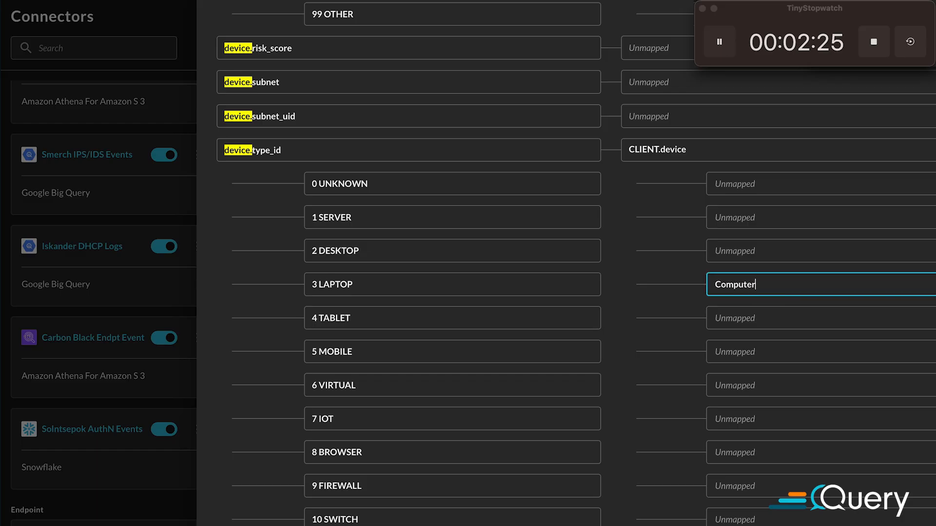
{"action": "key", "text": "Return"}
Find the "device.os" attributes and map device.os.version to CLIENT.userAgent.os
{"action": "scroll", "coordinate": [646, 299], "scroll_direction": "down", "scroll_amount": 8}
{"action": "scroll", "coordinate": [646, 299], "scroll_direction": "down", "scroll_amount": 19}
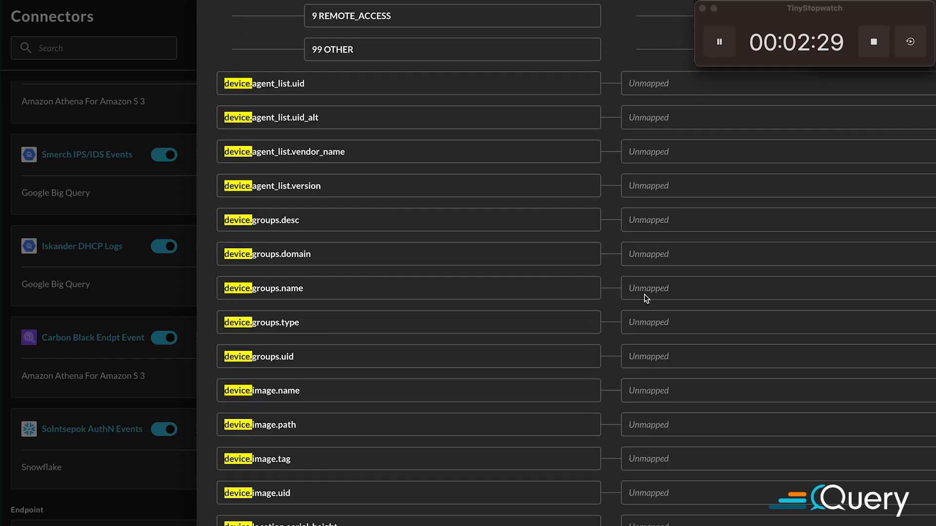
{"action": "scroll", "coordinate": [646, 298], "scroll_direction": "down", "scroll_amount": 8}
{"action": "scroll", "coordinate": [642, 293], "scroll_direction": "down", "scroll_amount": 20}
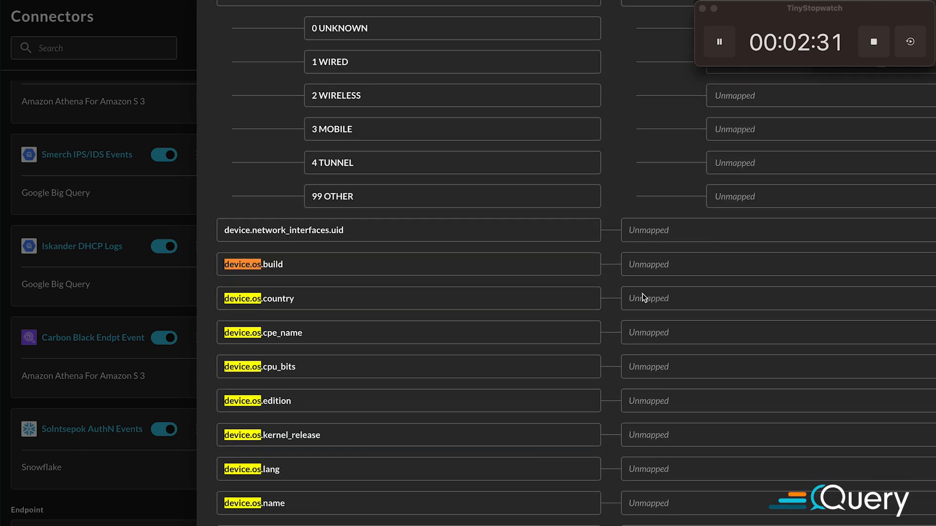
{"action": "scroll", "coordinate": [657, 272], "scroll_direction": "down", "scroll_amount": 10}
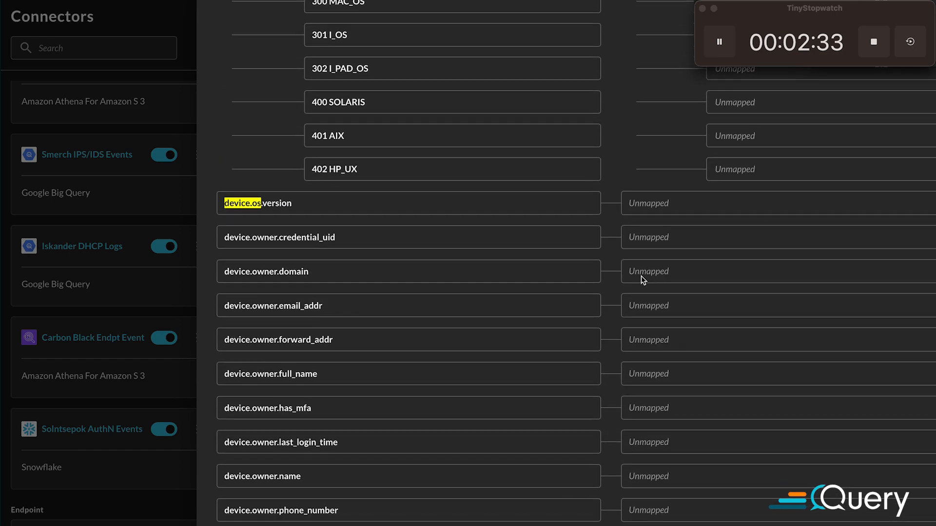
{"action": "left_click", "coordinate": [668, 207]}
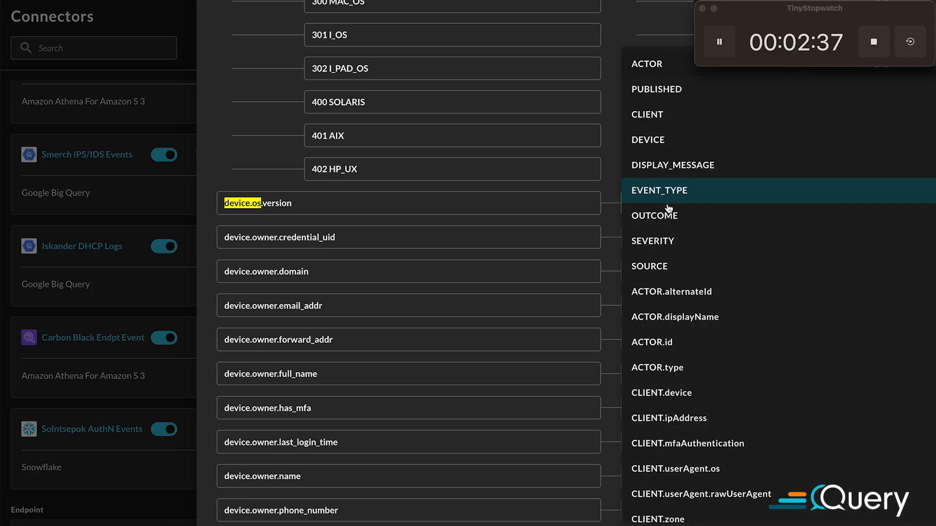
{"action": "scroll", "coordinate": [731, 347], "scroll_direction": "down", "scroll_amount": 1}
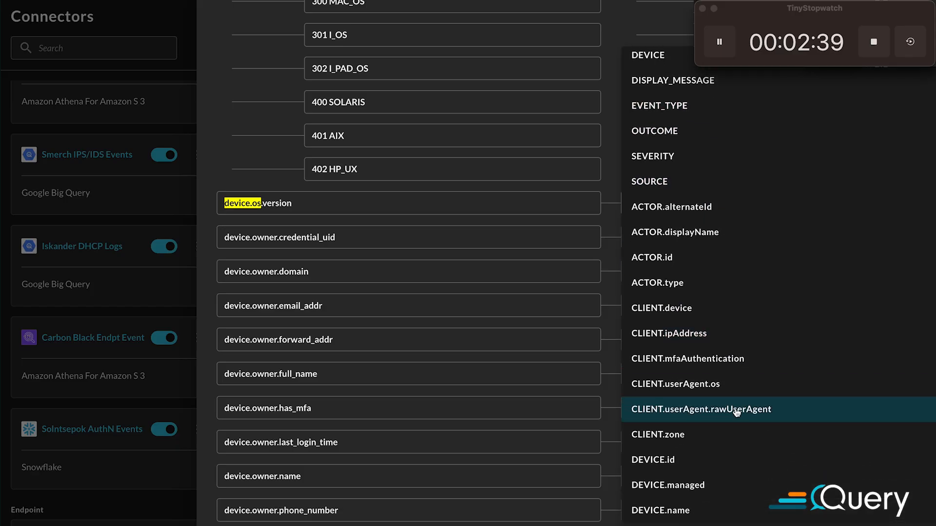
{"action": "left_click", "coordinate": [719, 381]}
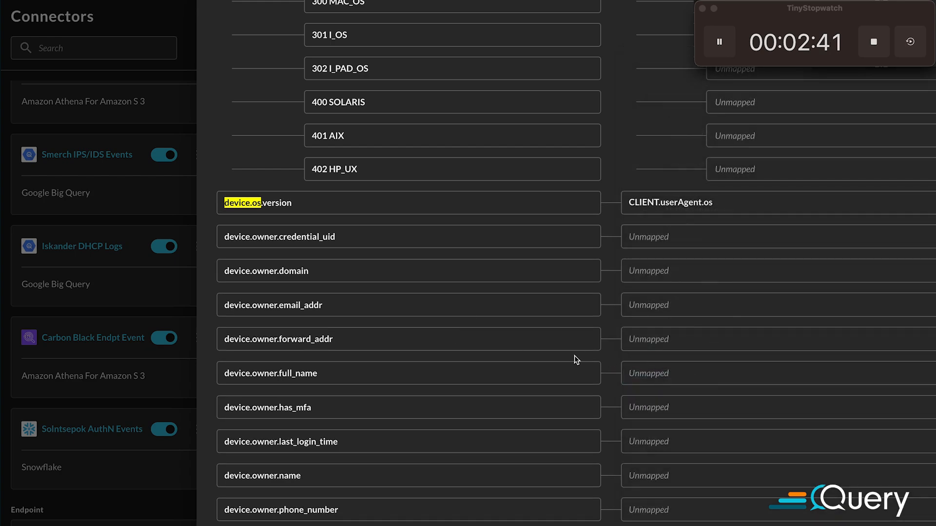
Search the attributes for "src_endpoint", check the suggested IP mapping, and map src_endpoint.zone to CLIENT.zone
{"action": "type", "text": "src_endpoint"}
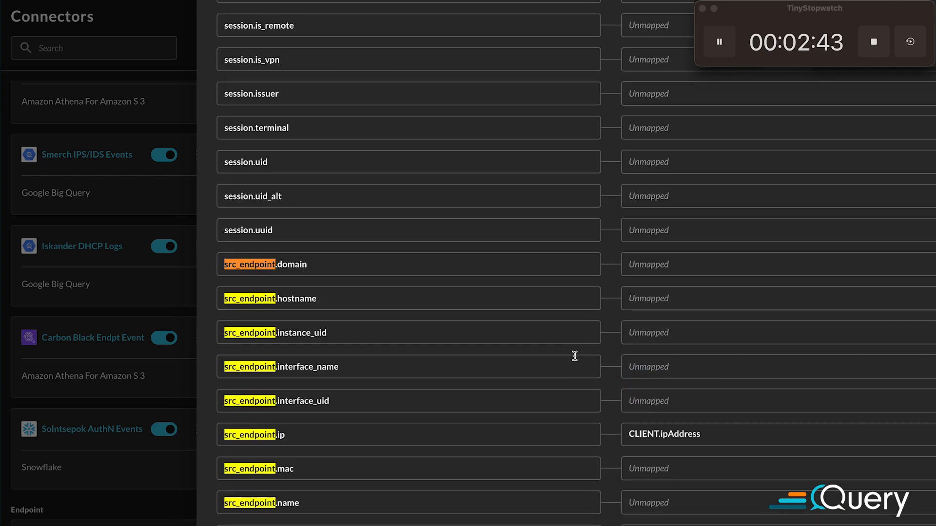
{"action": "scroll", "coordinate": [336, 323], "scroll_direction": "down", "scroll_amount": 4}
{"action": "scroll", "coordinate": [642, 270], "scroll_direction": "down", "scroll_amount": 2}
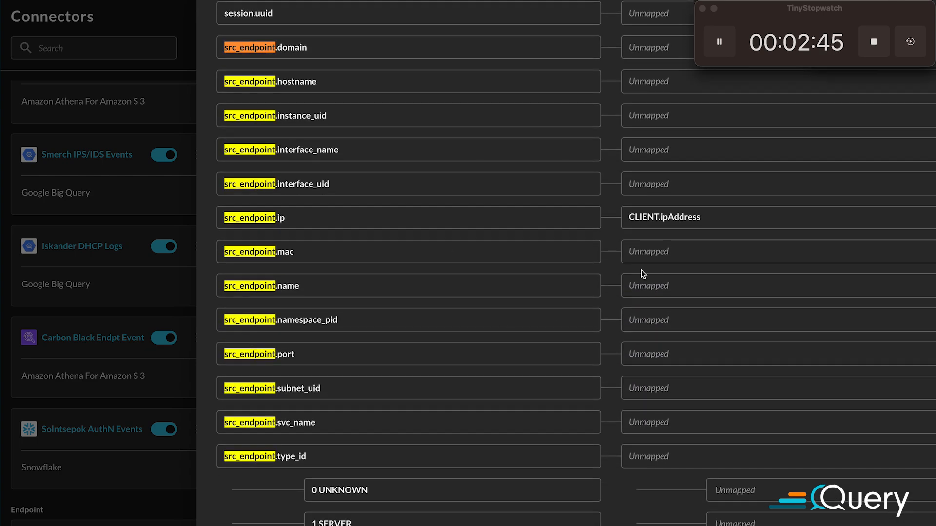
{"action": "scroll", "coordinate": [624, 271], "scroll_direction": "down", "scroll_amount": 15}
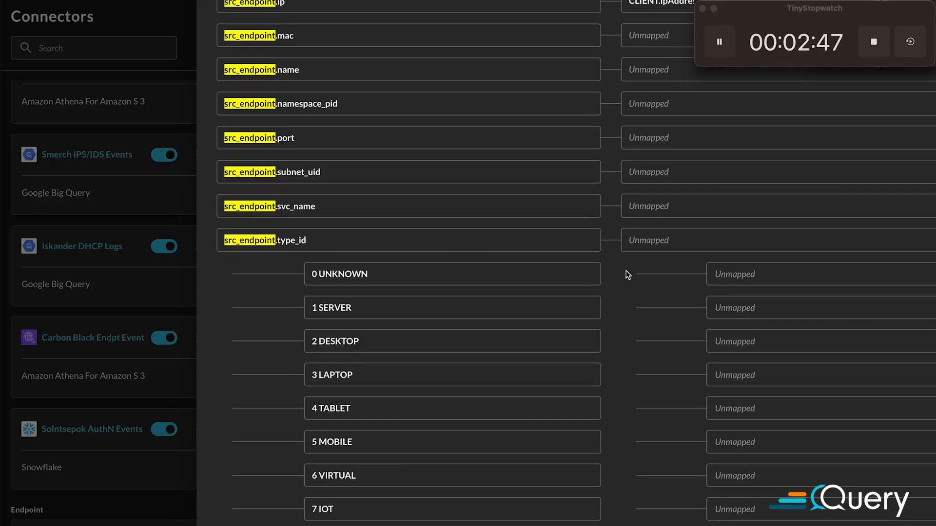
{"action": "scroll", "coordinate": [623, 297], "scroll_direction": "down", "scroll_amount": 2}
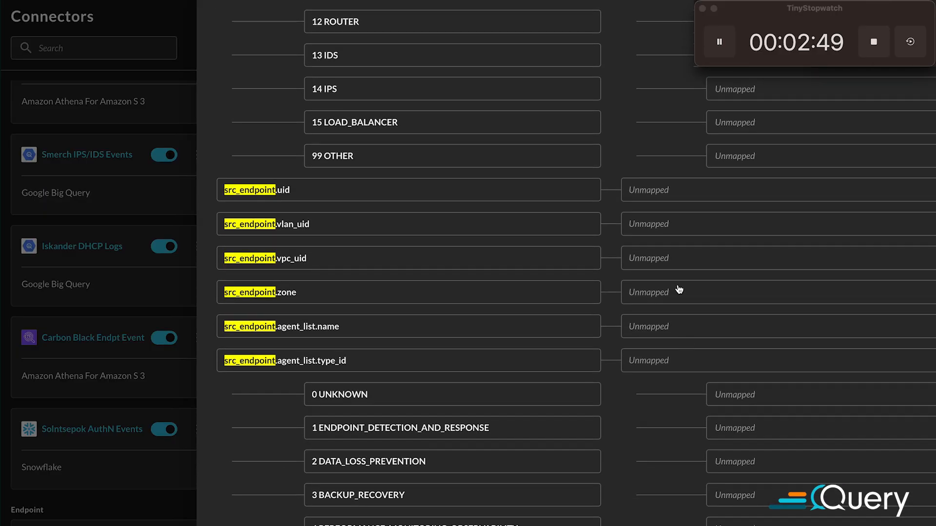
{"action": "left_click", "coordinate": [677, 291]}
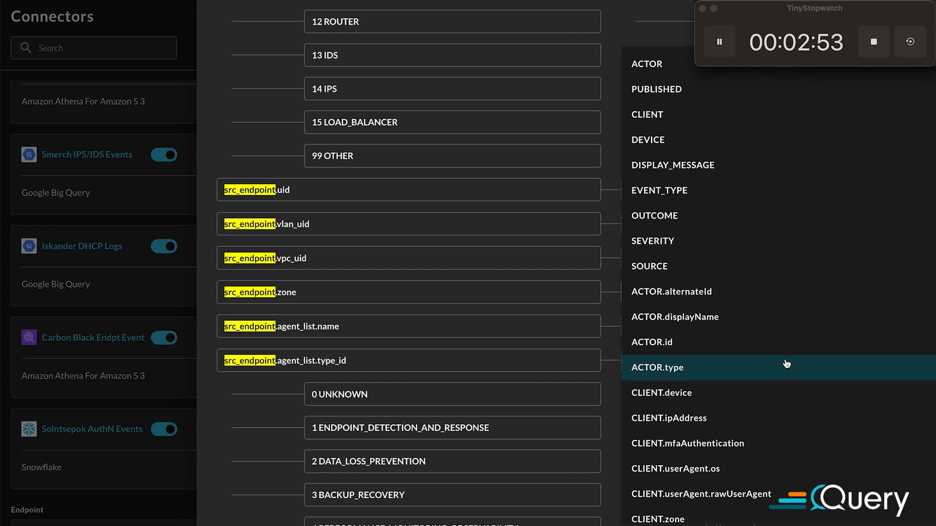
{"action": "scroll", "coordinate": [750, 342], "scroll_direction": "down", "scroll_amount": 5}
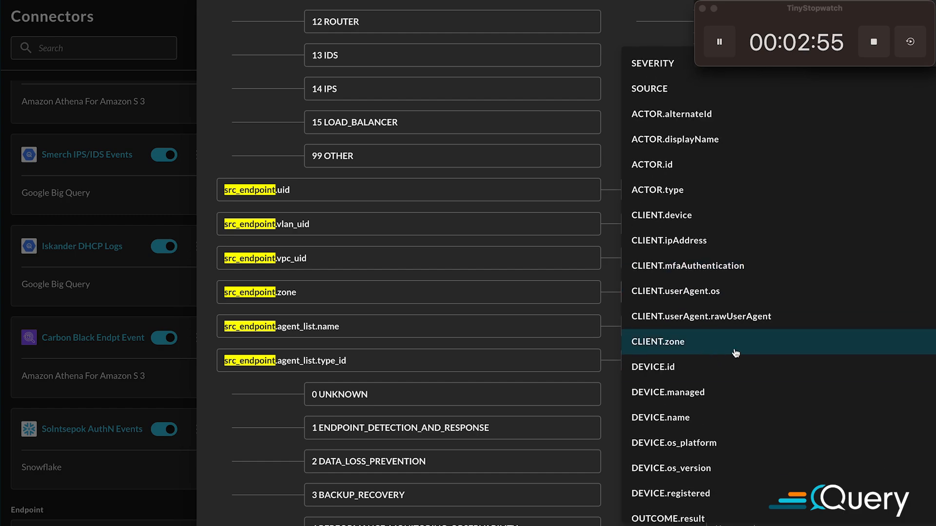
{"action": "left_click", "coordinate": [736, 352]}
Save the connection with its completed attribute mappings and stop the stopwatch
{"action": "scroll", "coordinate": [631, 405], "scroll_direction": "down", "scroll_amount": 8}
{"action": "scroll", "coordinate": [631, 413], "scroll_direction": "down", "scroll_amount": 20}
{"action": "scroll", "coordinate": [631, 413], "scroll_direction": "down", "scroll_amount": 10}
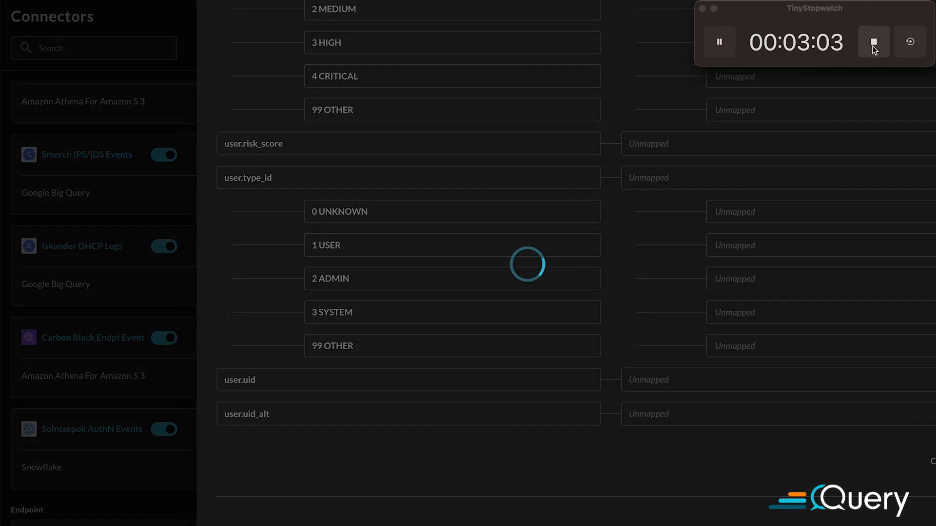
{"action": "left_click", "coordinate": [875, 45]}
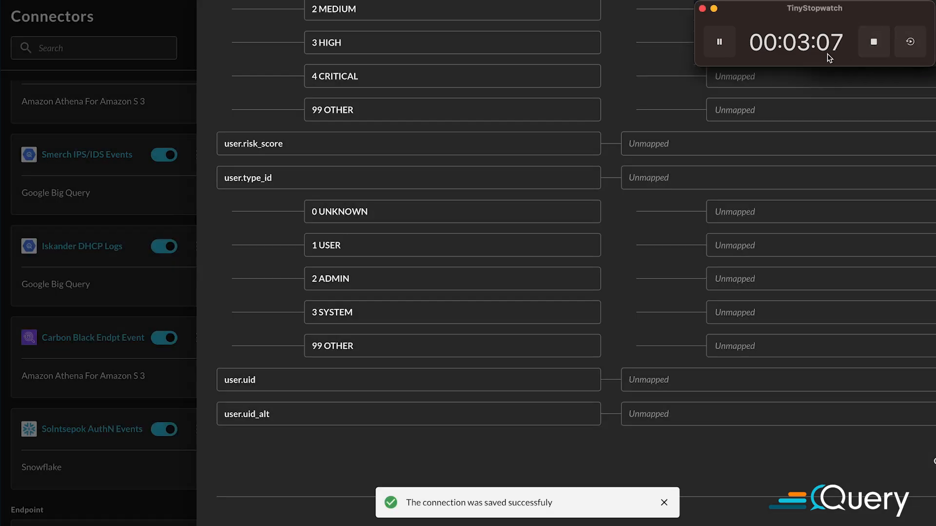
{"action": "left_click", "coordinate": [878, 45]}
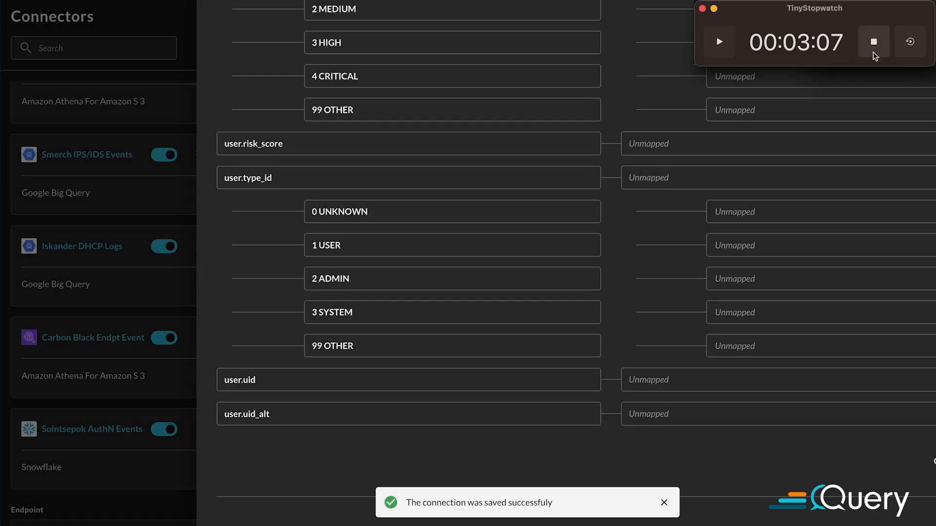